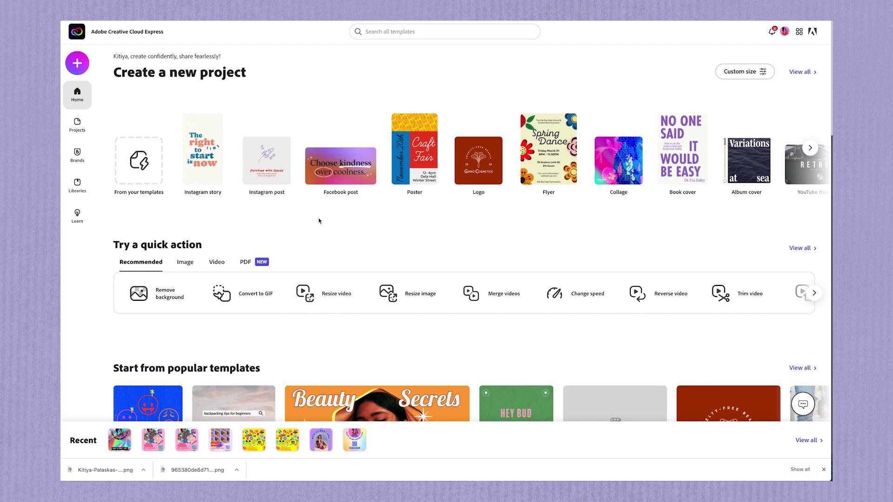
Create a new blank Instagram story project.
click(78, 65)
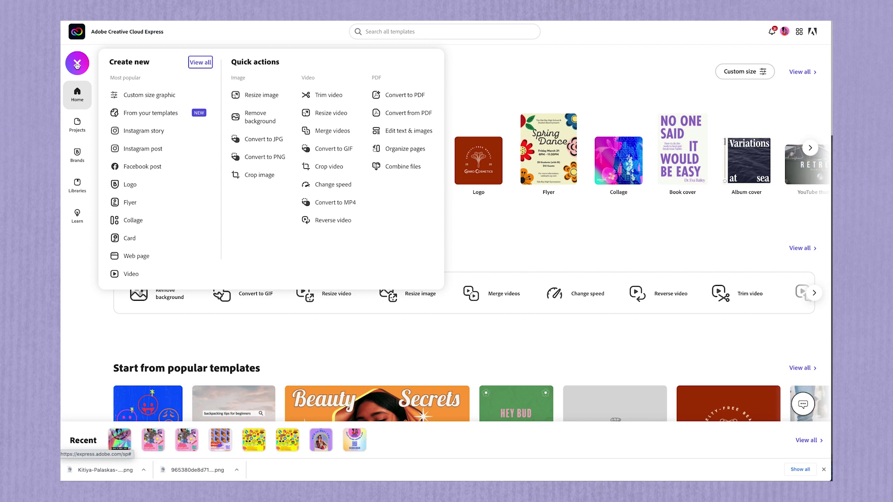
click(140, 132)
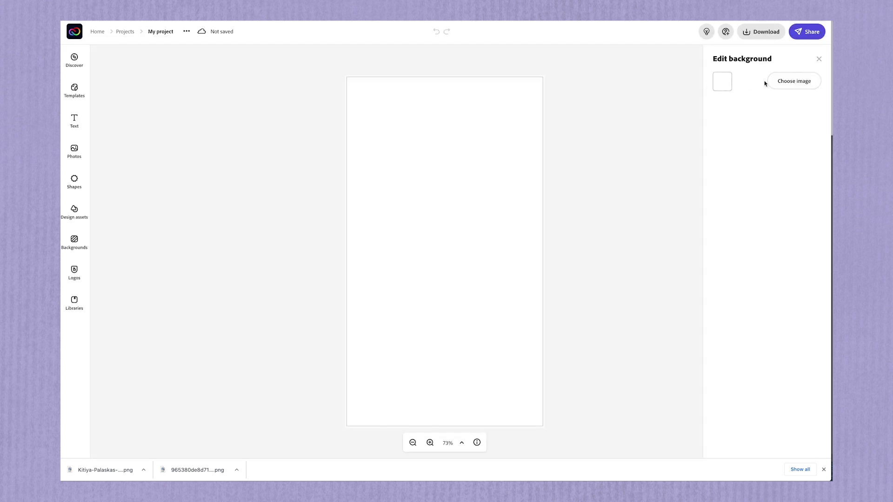
Set the holographic foil image from the user's saved library as the background, enlarged slightly.
click(793, 82)
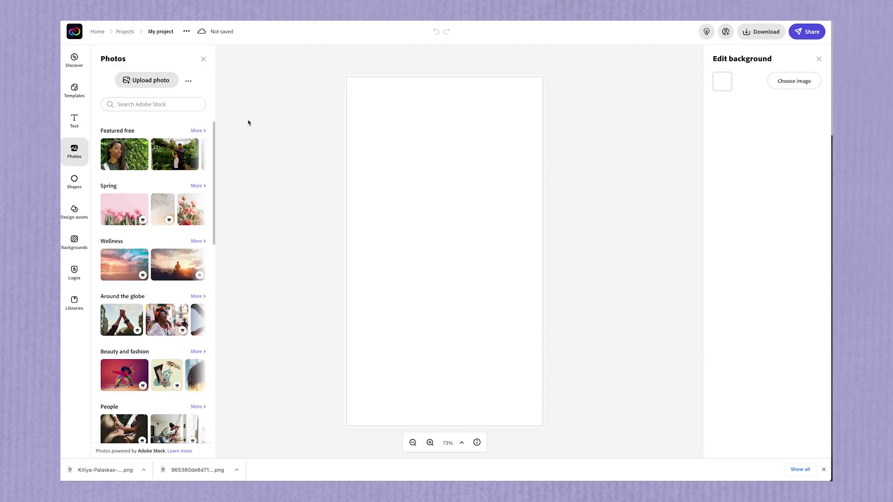
click(76, 301)
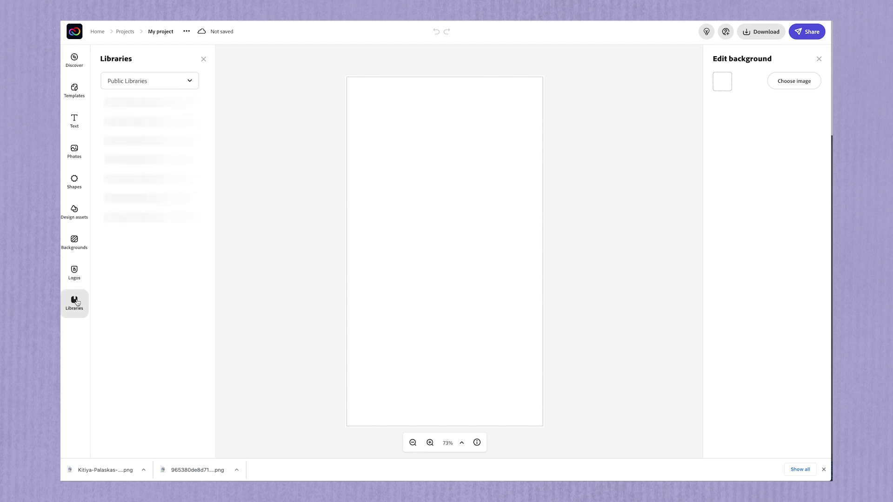
click(188, 82)
click(151, 102)
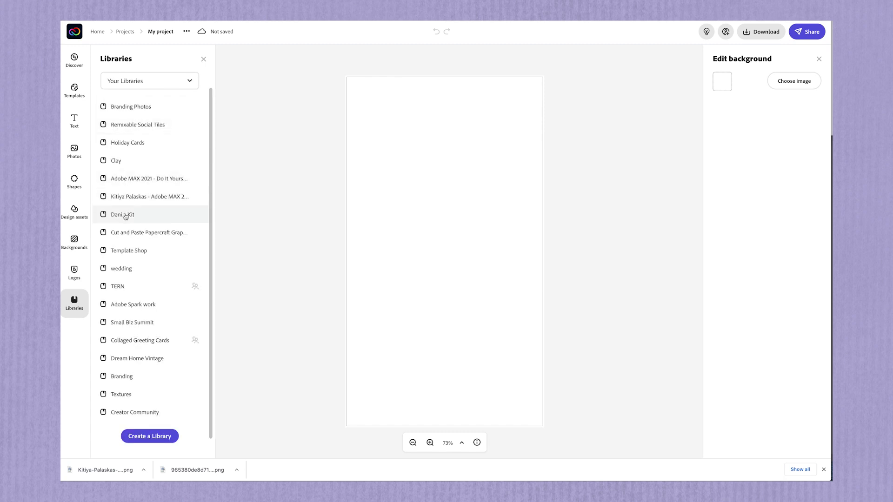
click(126, 214)
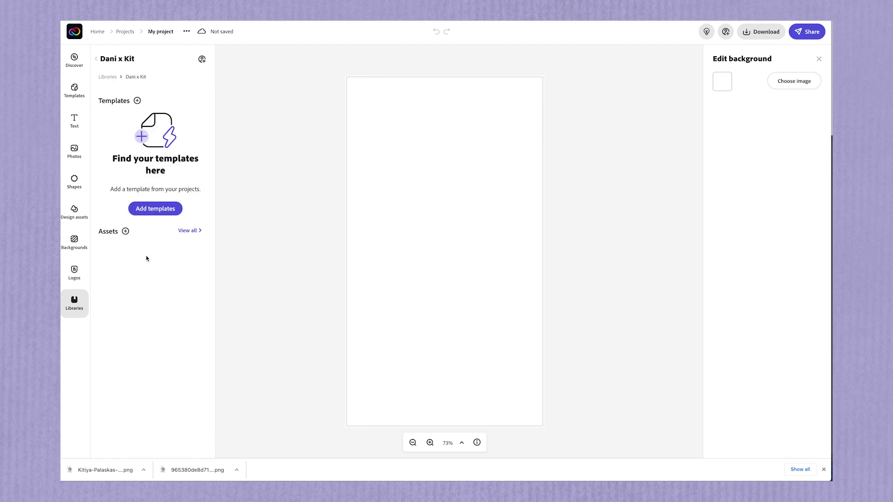
scroll(139, 256, down, 1)
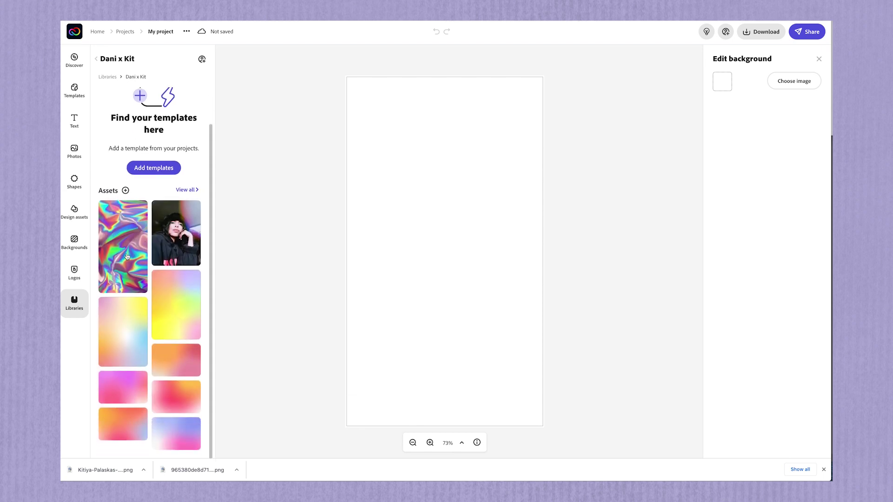
click(132, 253)
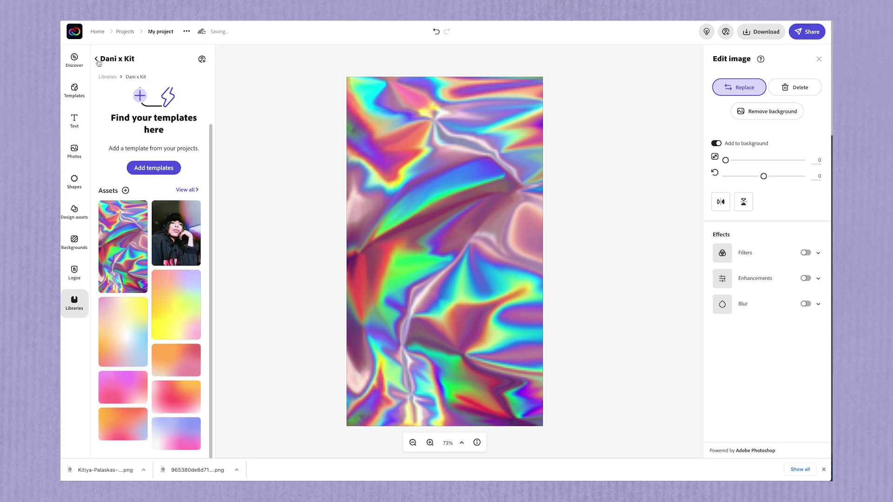
drag(725, 160, 725, 162)
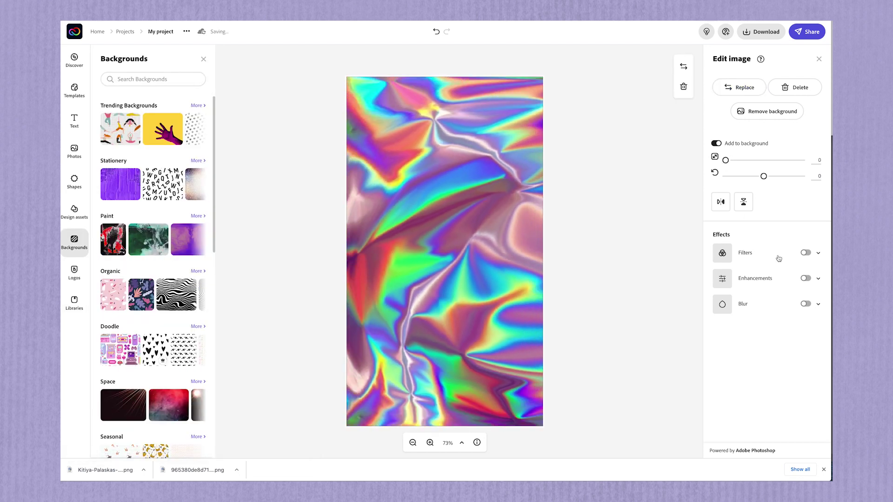
Turn on image enhancements and raise the background's contrast and brightness to 30.
click(818, 279)
drag(760, 308, 773, 332)
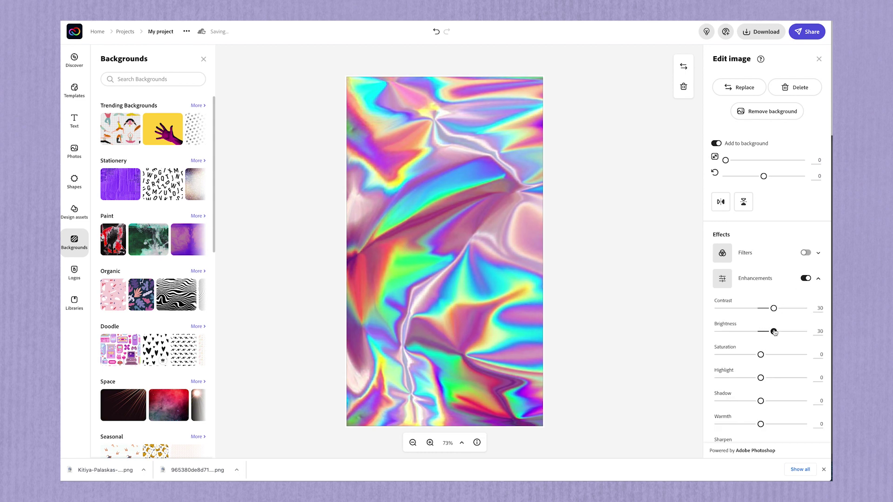
click(75, 272)
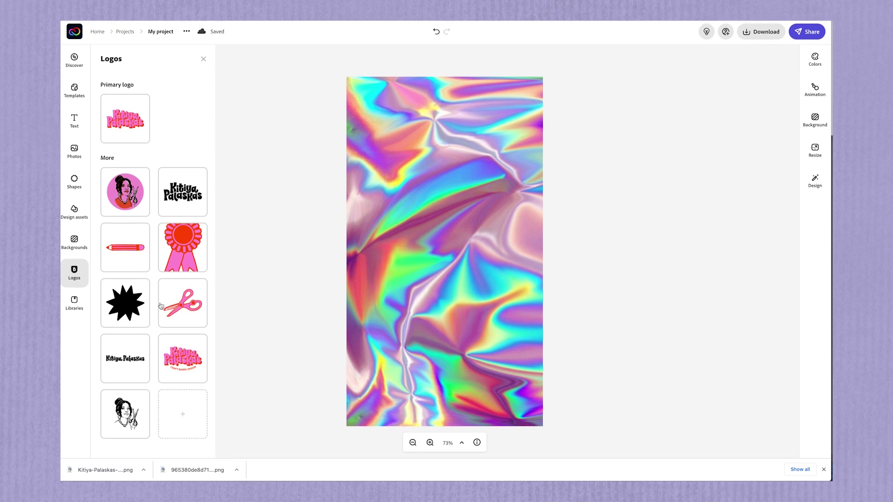
Add the black wordmark at top centre and an enlarged portrait logo beneath it.
click(180, 200)
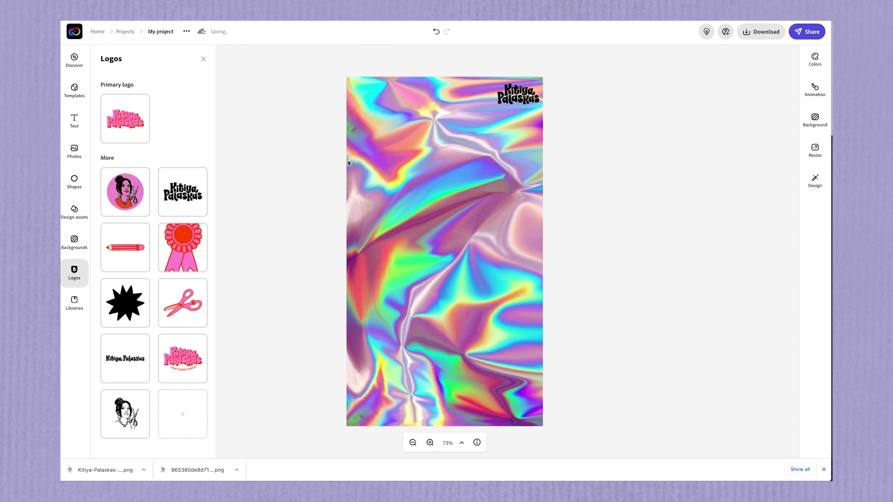
click(521, 97)
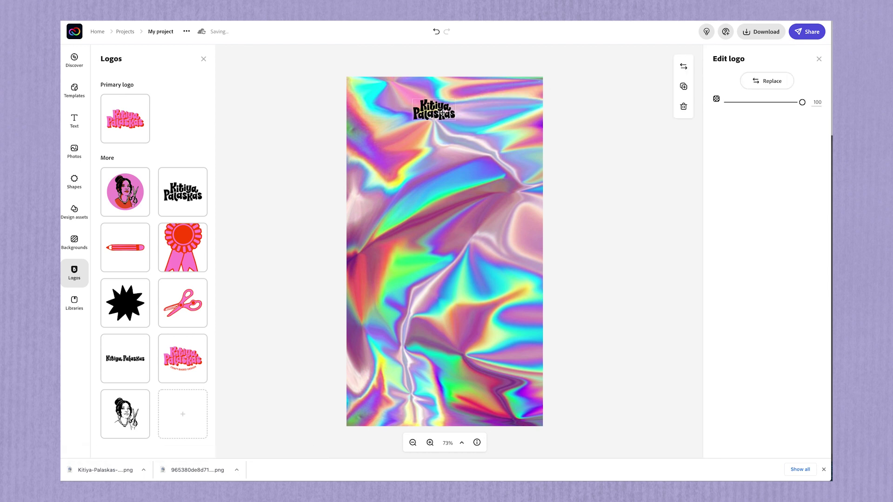
click(125, 119)
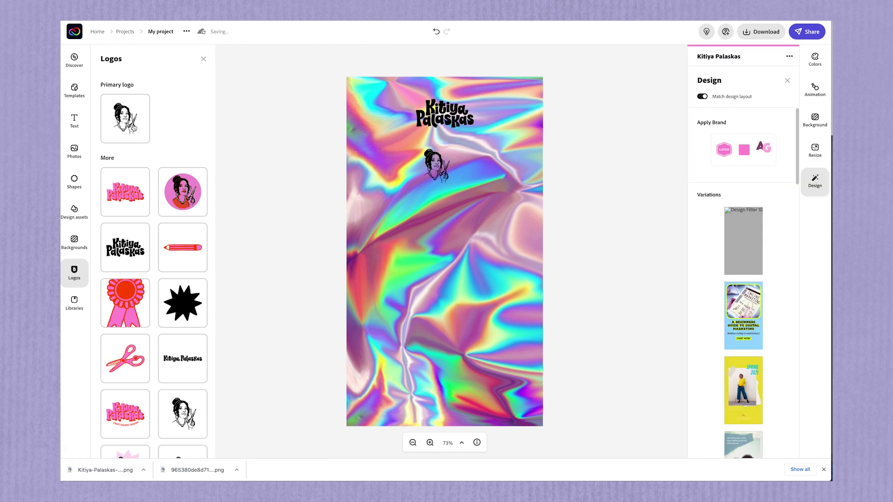
click(432, 165)
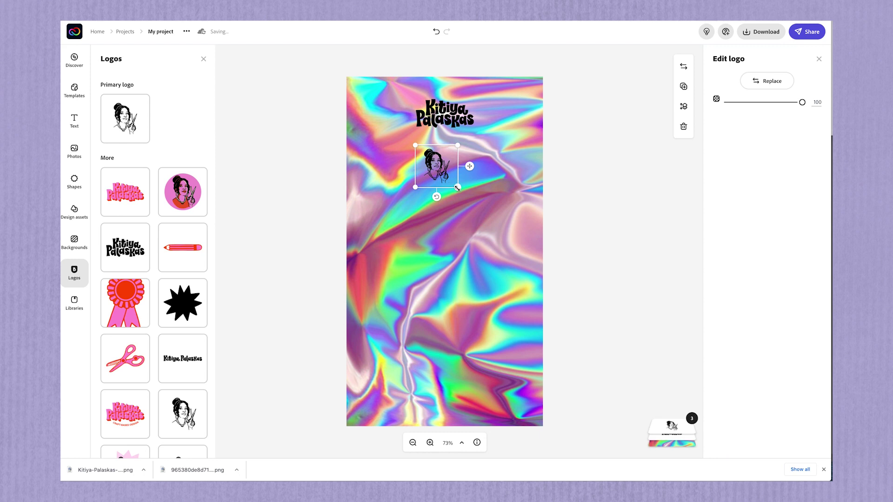
drag(457, 188, 432, 166)
Add a 'Craft-based Design & DIY' tagline in Wonky Font Wow, coloured black #000000.
key(t)
triple_click(772, 86)
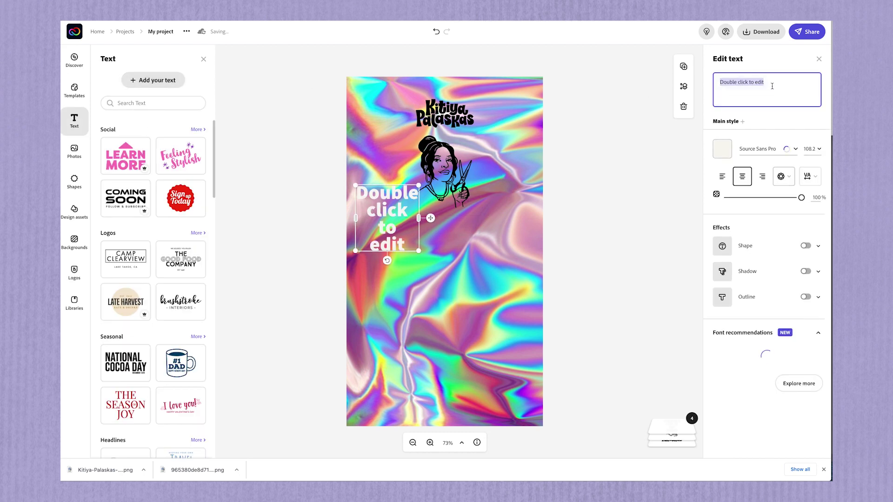
text(c)
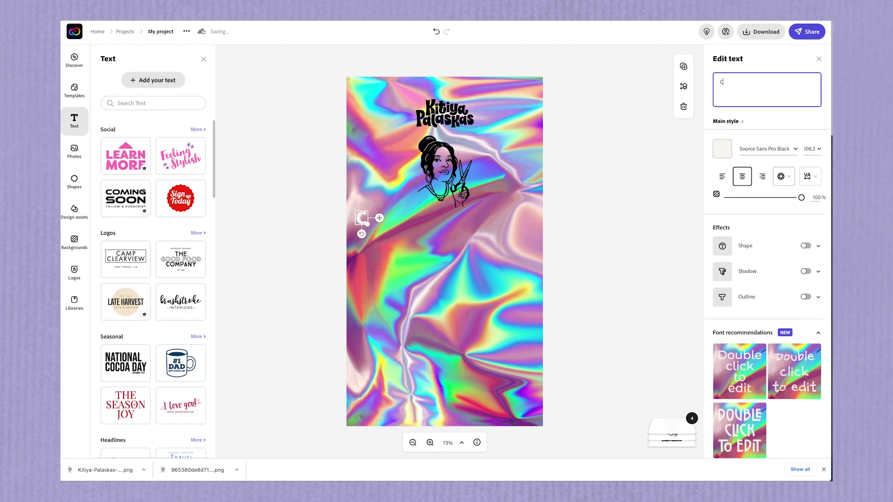
text(raft-based)
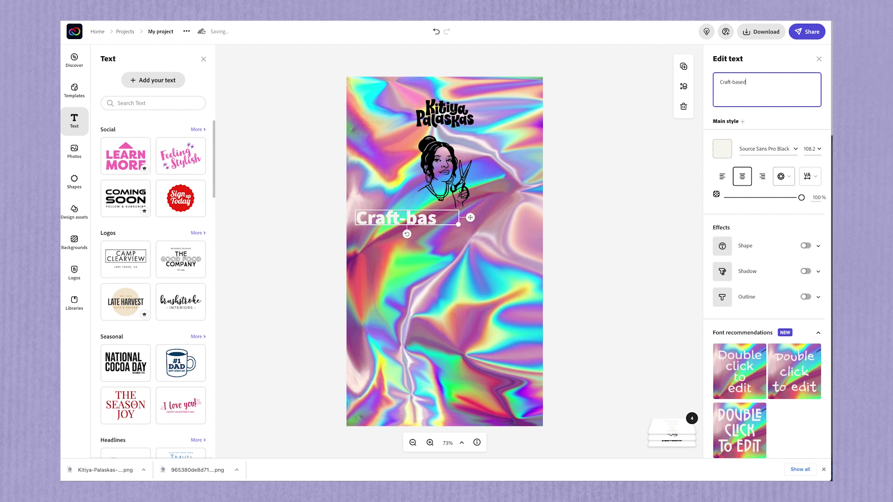
text( Design)
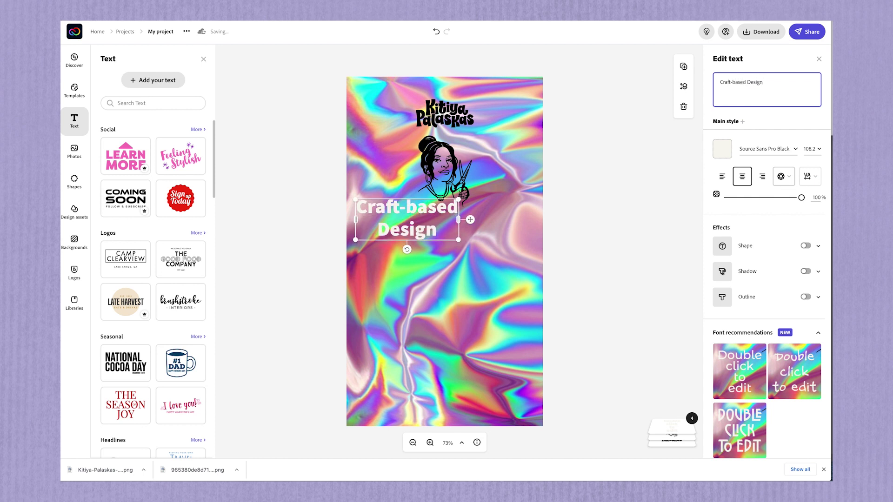
text( & DIY)
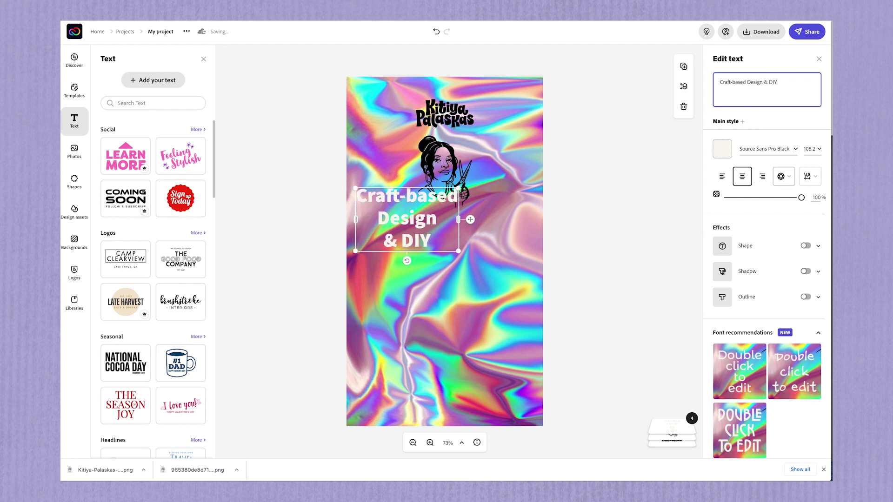
click(739, 430)
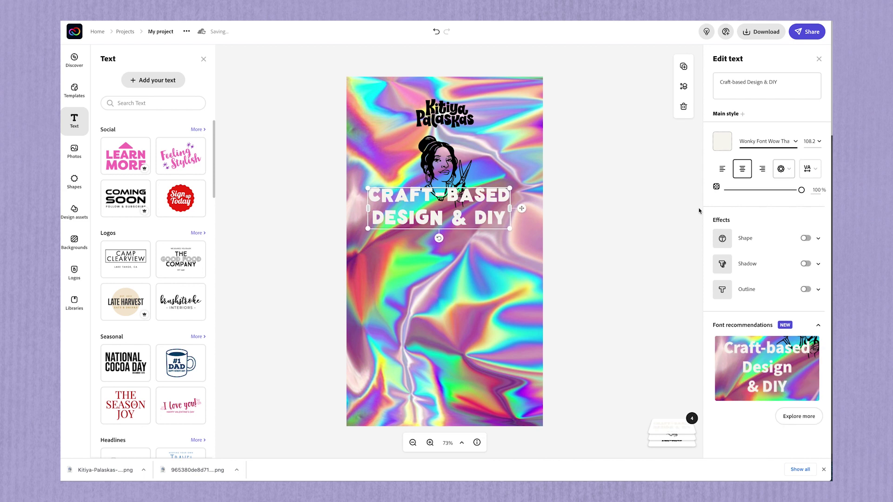
click(722, 143)
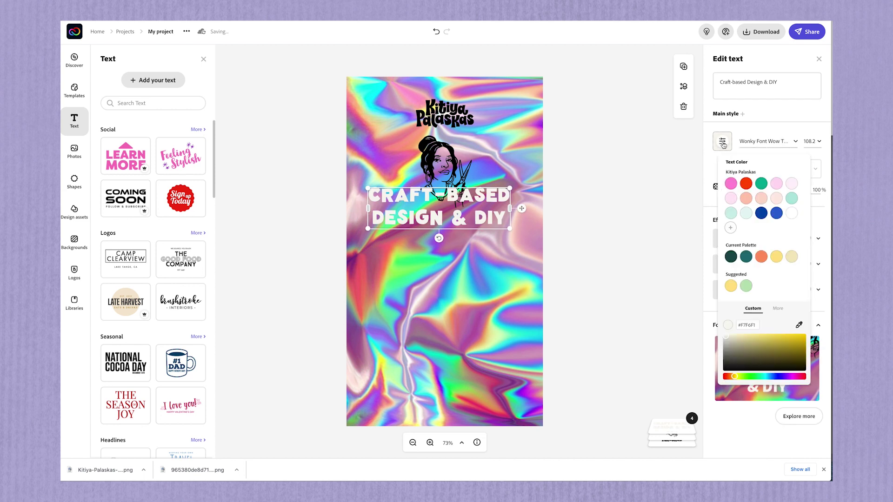
click(804, 370)
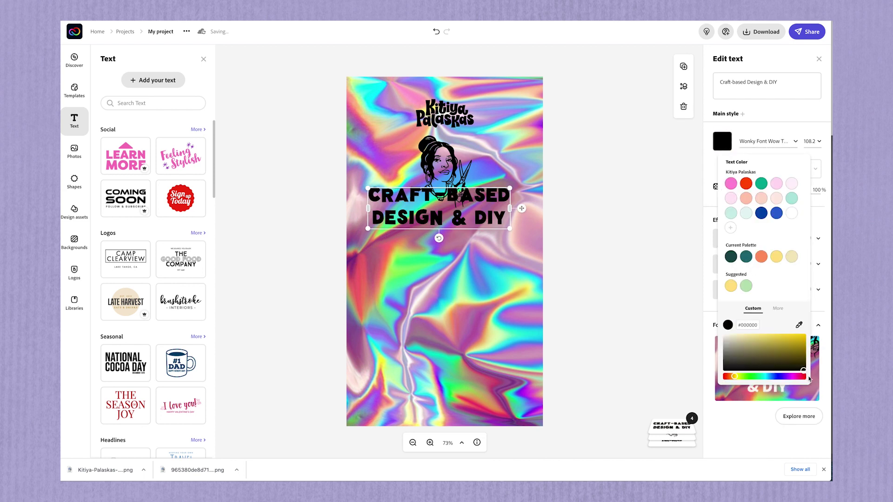
click(828, 221)
Curve the tagline with font size 60 and letter spacing 0, resized to wrap the portrait.
click(791, 171)
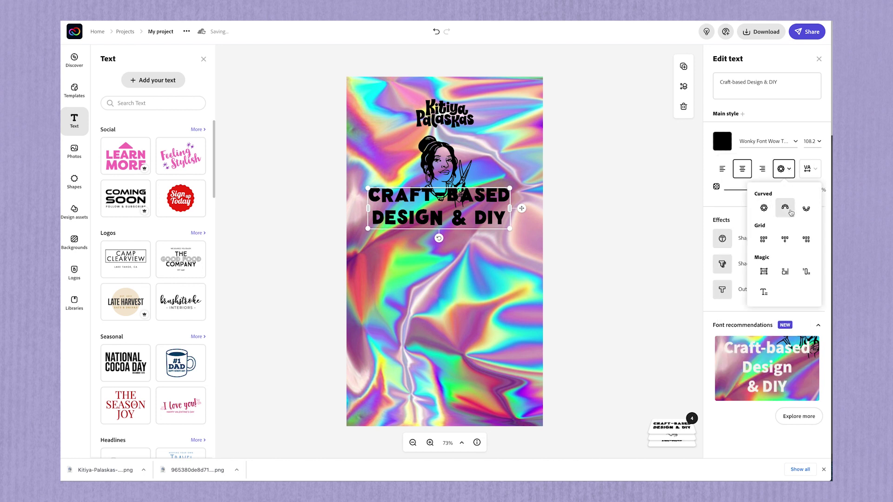
click(806, 210)
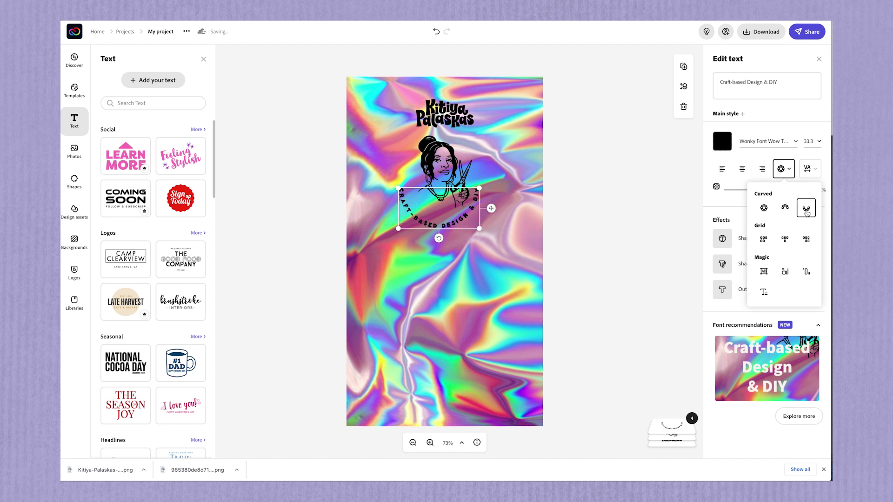
click(819, 142)
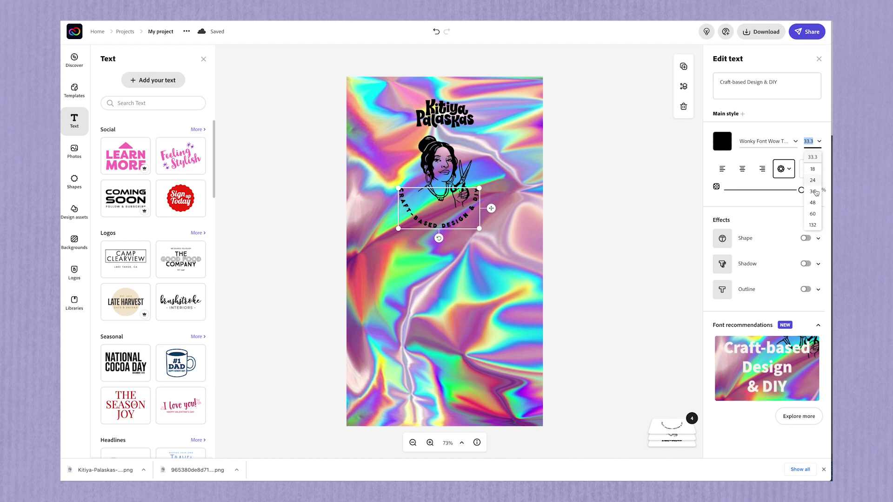
click(816, 214)
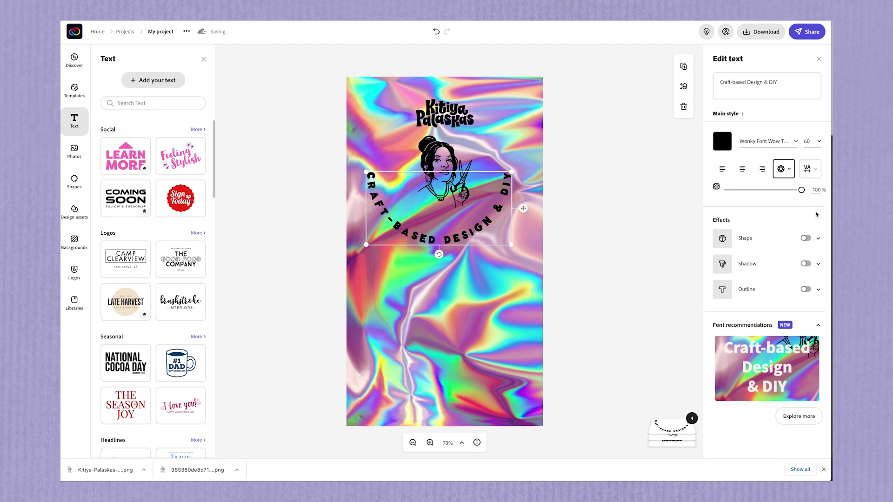
click(808, 169)
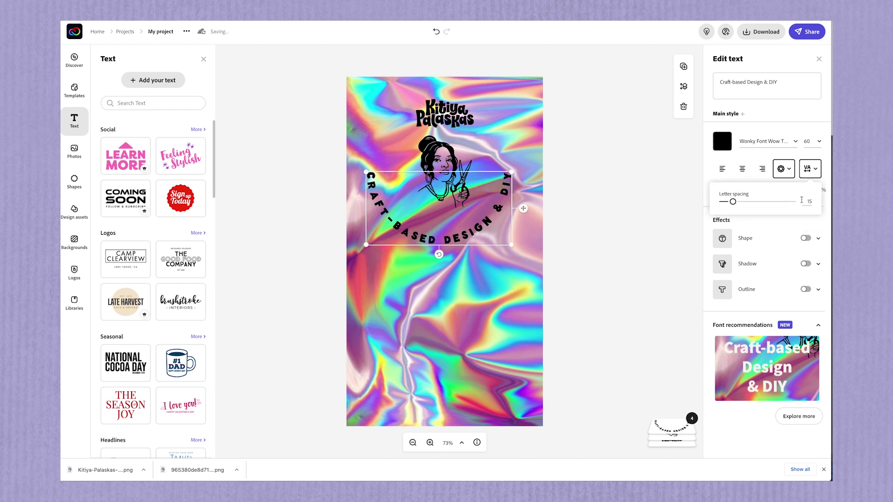
drag(738, 204, 715, 205)
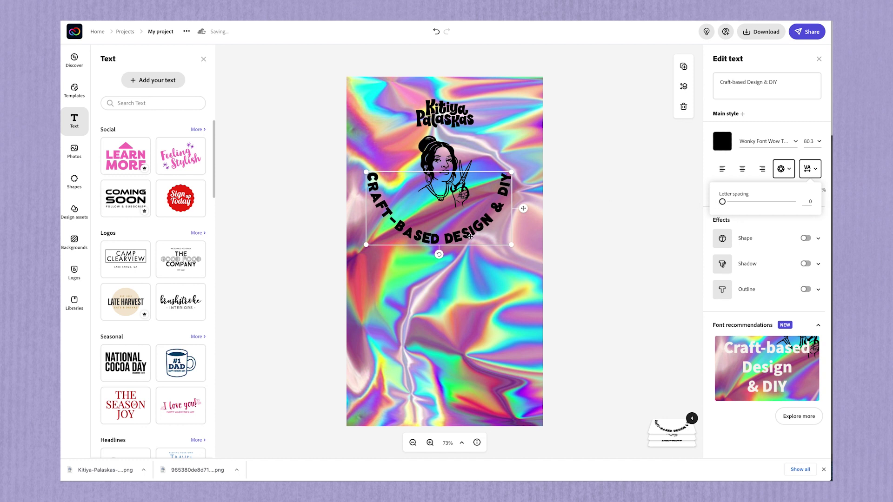
drag(512, 245, 477, 224)
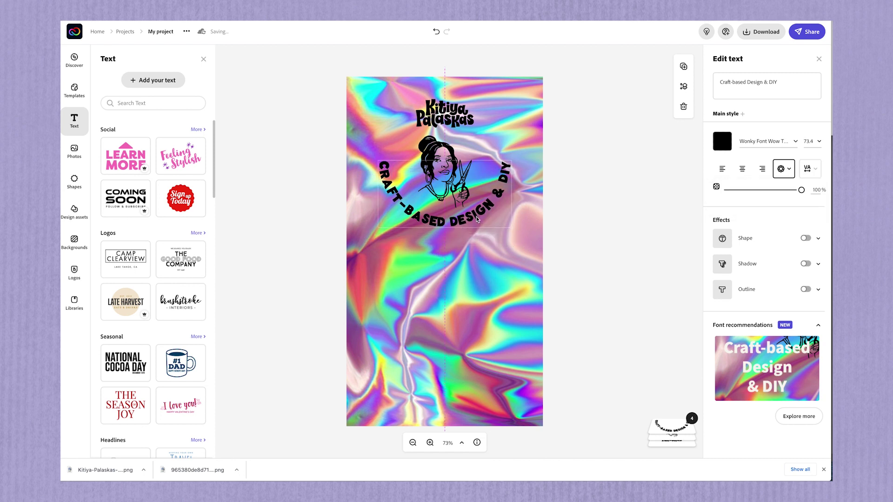
key(t)
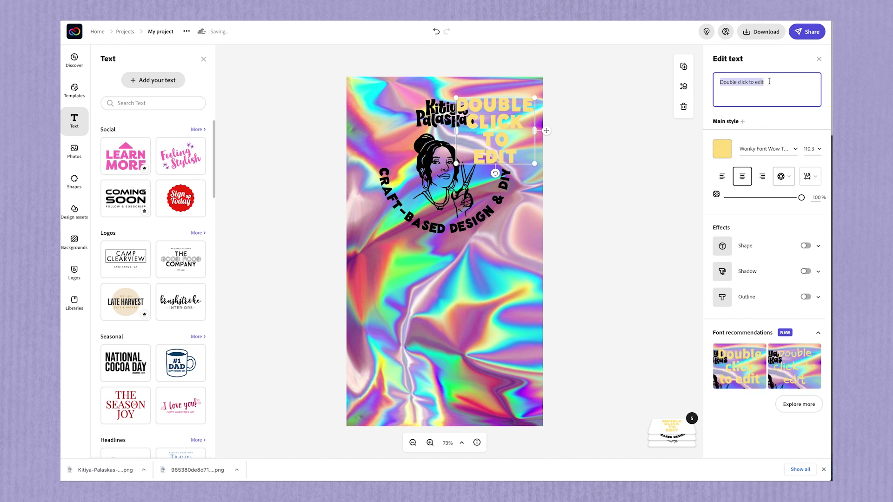
Add a widened white 'NICE TO MEET YOU' text below the curved tagline.
text(N)
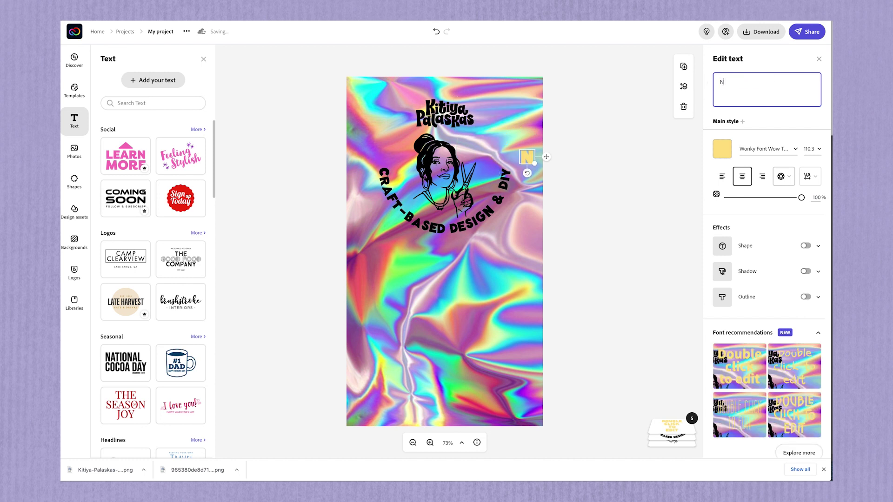
text(ICE TO MEET YOU)
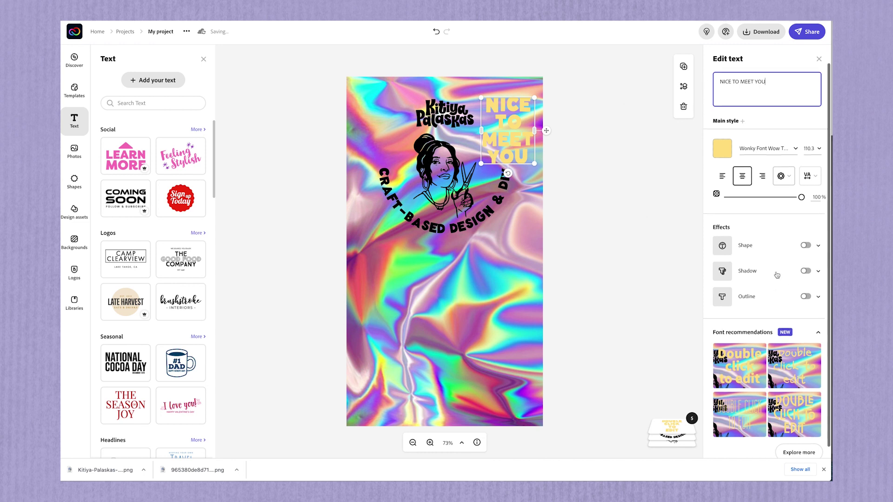
drag(416, 133, 378, 135)
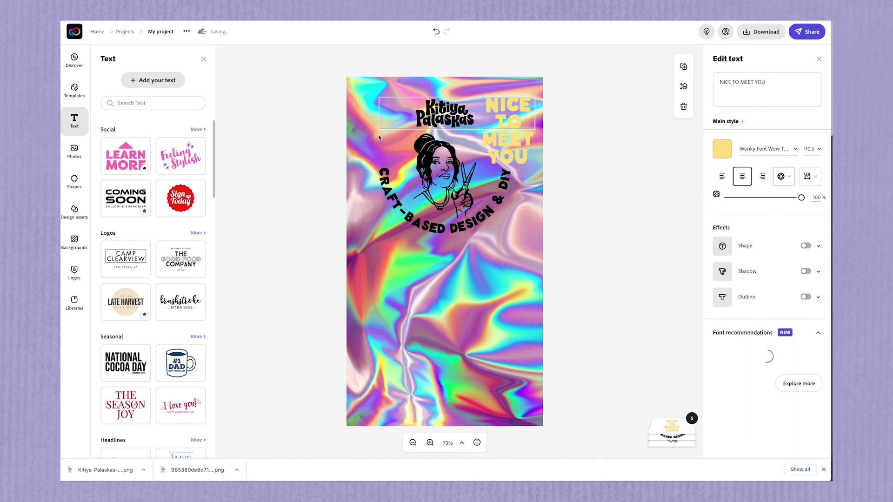
click(722, 142)
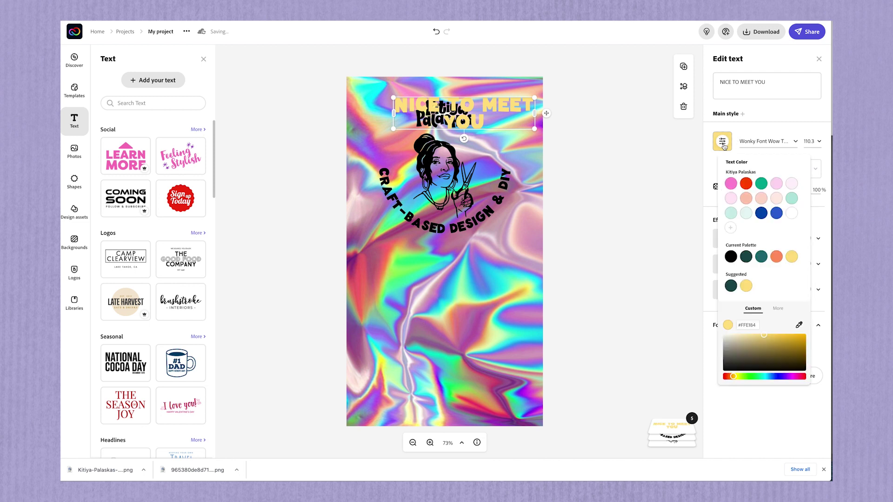
click(790, 215)
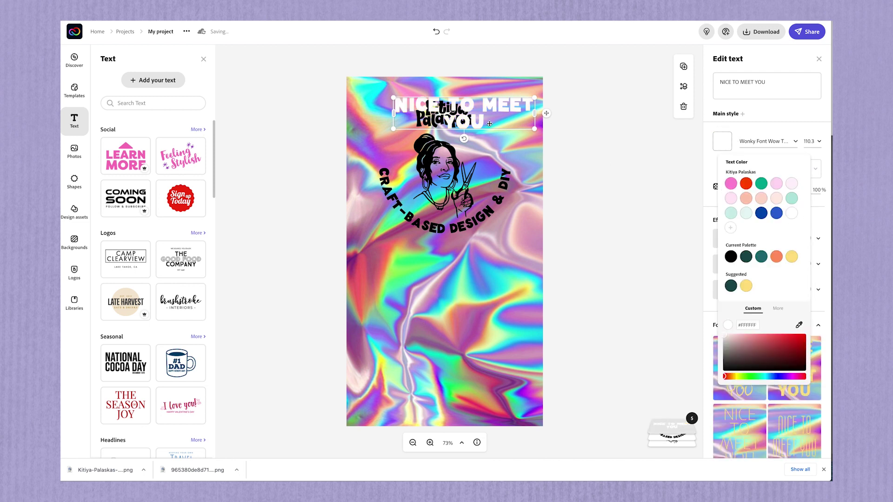
drag(546, 113, 529, 322)
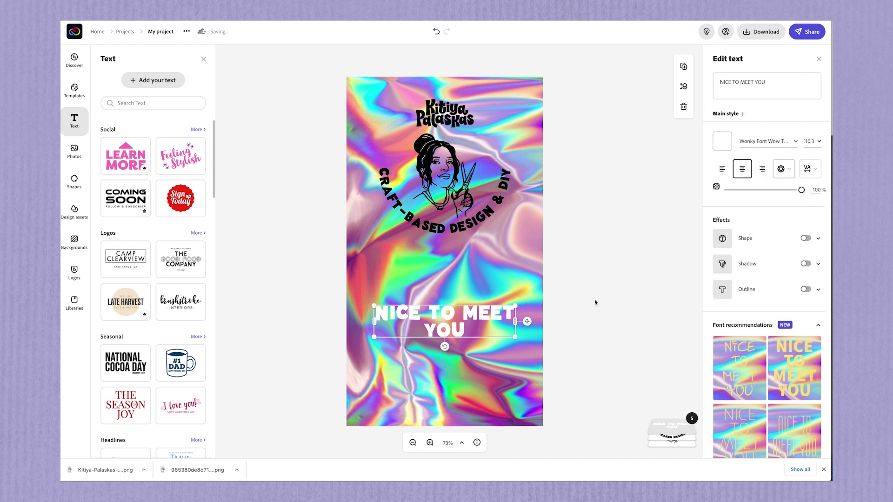
Put a black ribbon banner behind 'NICE TO MEET YOU', then resize and centre it.
click(817, 240)
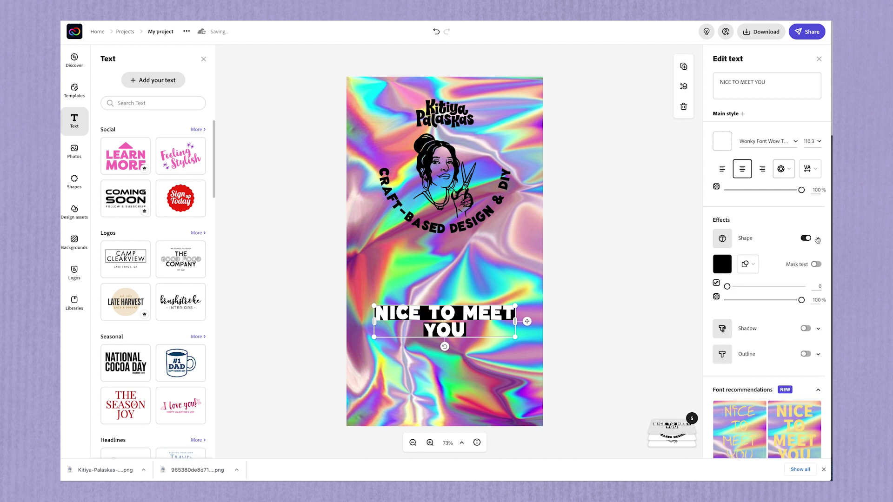
click(753, 265)
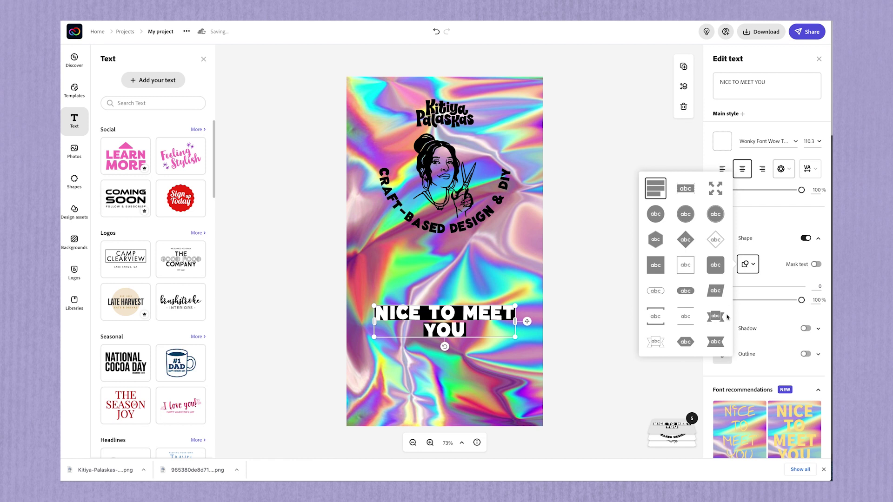
click(716, 345)
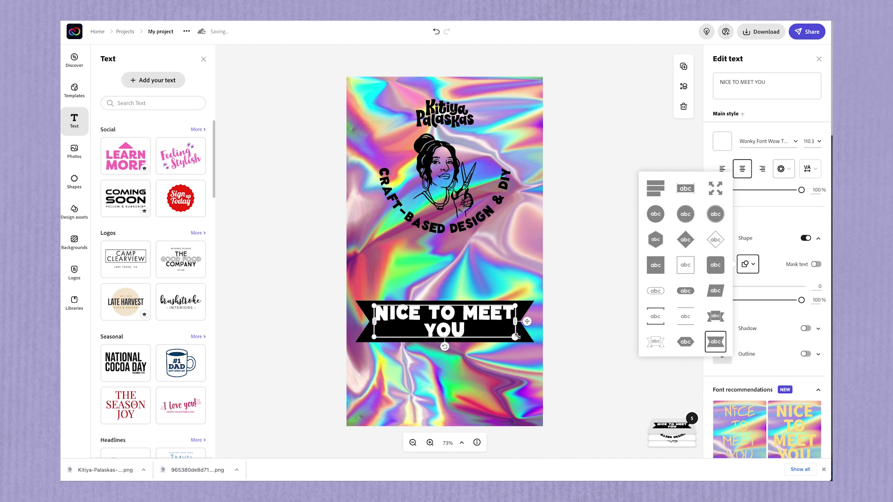
drag(514, 337, 523, 319)
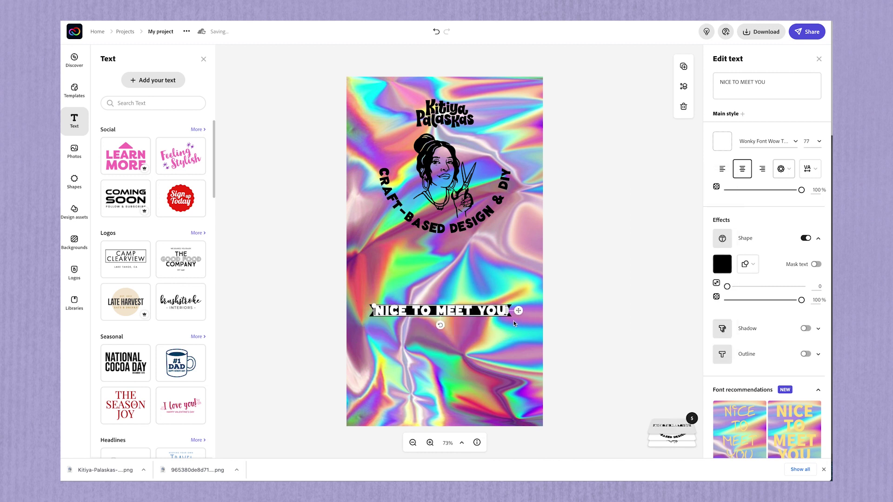
drag(374, 306, 356, 305)
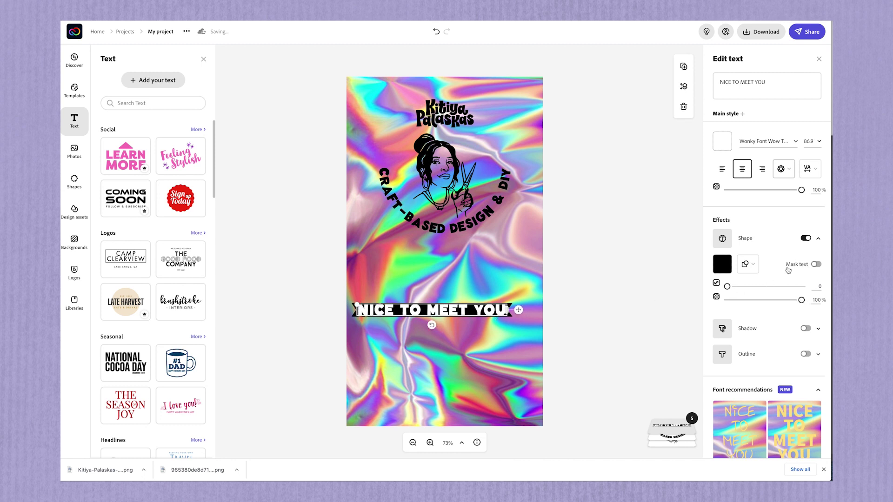
drag(519, 309, 528, 301)
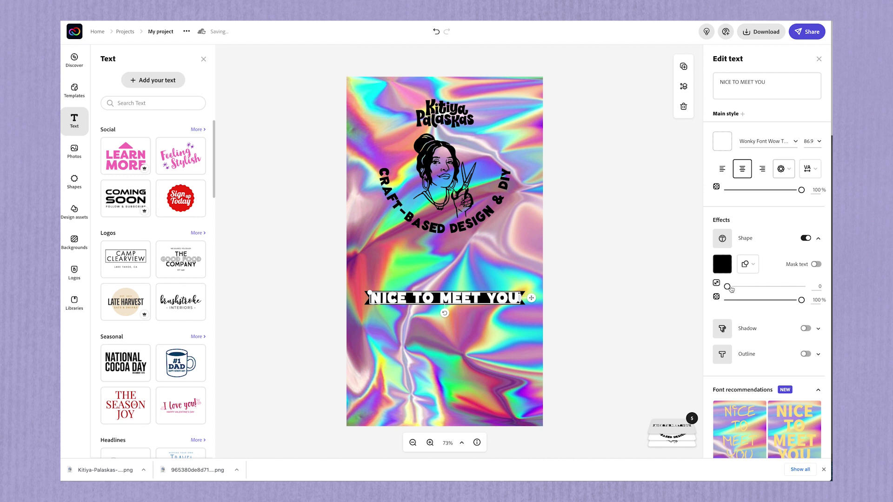
drag(728, 288, 742, 288)
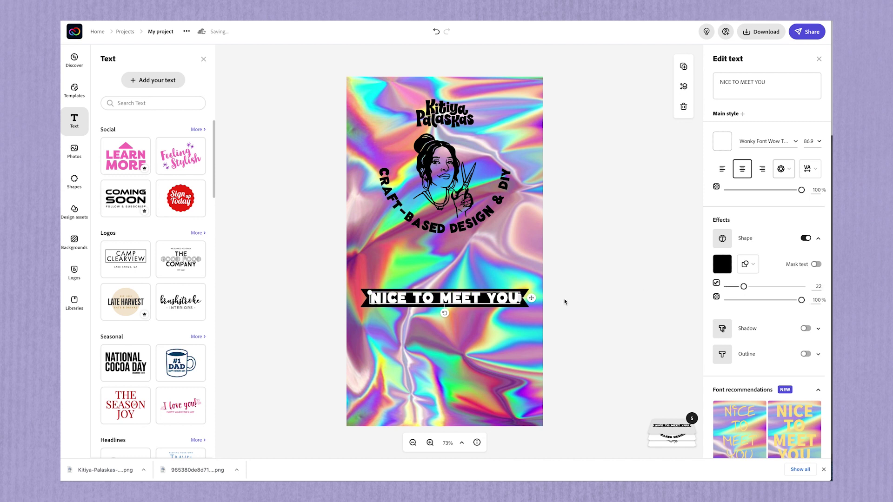
Paste the contact details, shrink the block, colour it black and place it below the banner.
drag(532, 298, 532, 327)
key(ctrl+v)
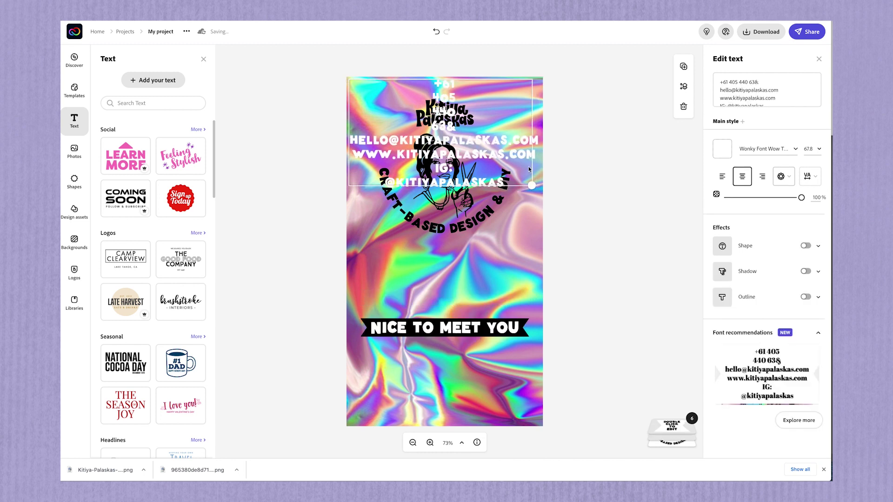
drag(565, 193, 528, 126)
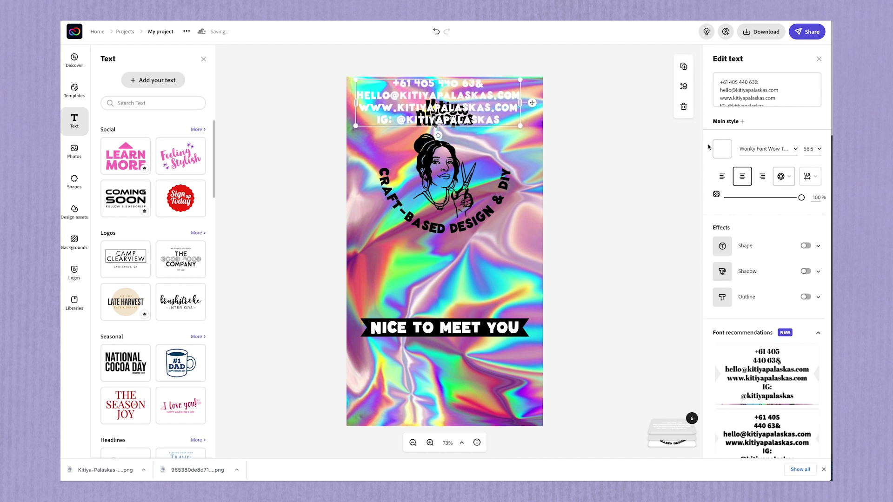
click(722, 150)
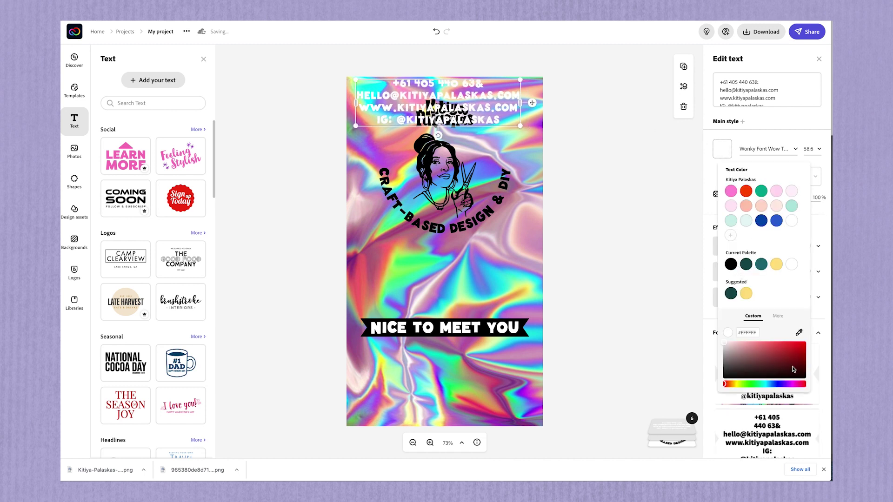
drag(793, 369, 814, 385)
click(814, 386)
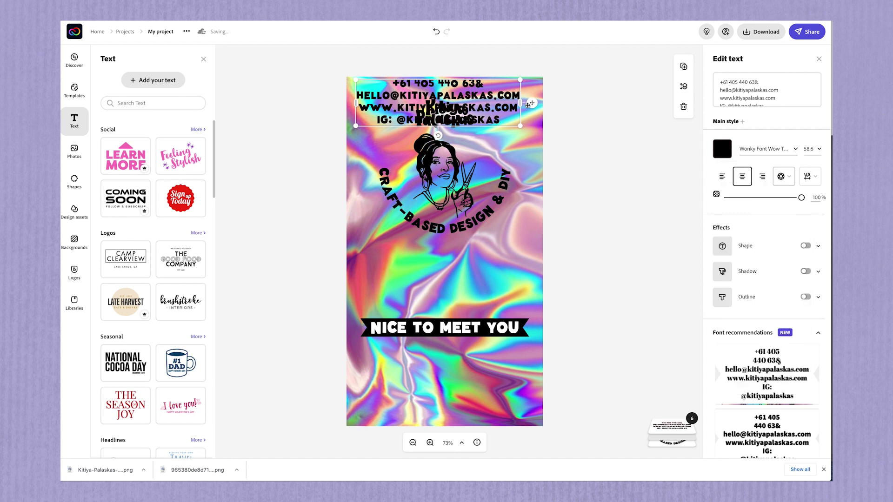
drag(528, 105, 538, 376)
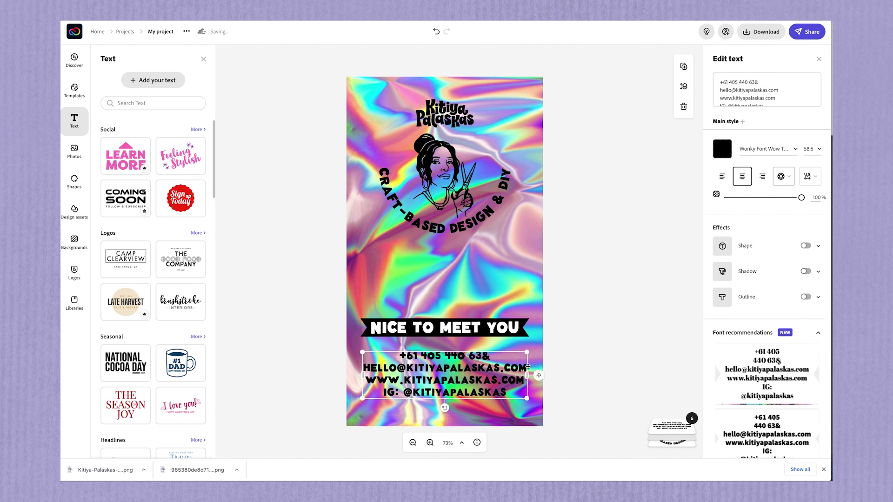
click(513, 328)
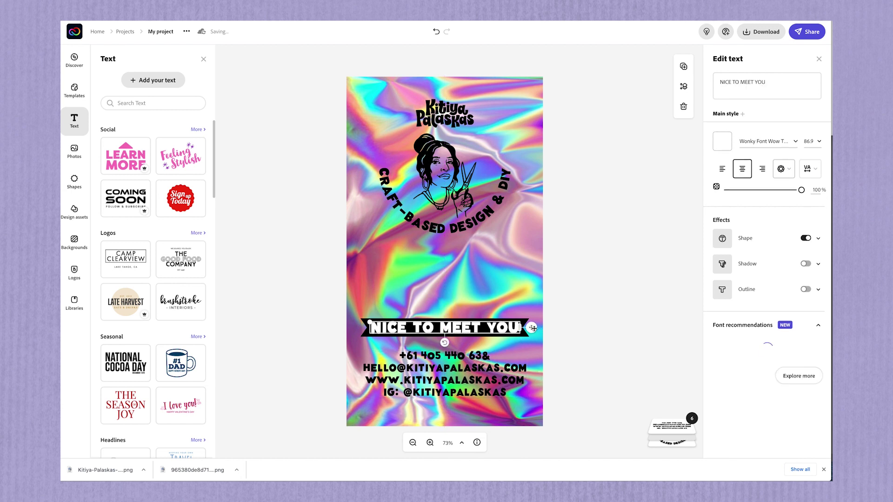
Lower the banner slightly and shrink the QR code, centring it just above the banner.
drag(534, 331, 534, 337)
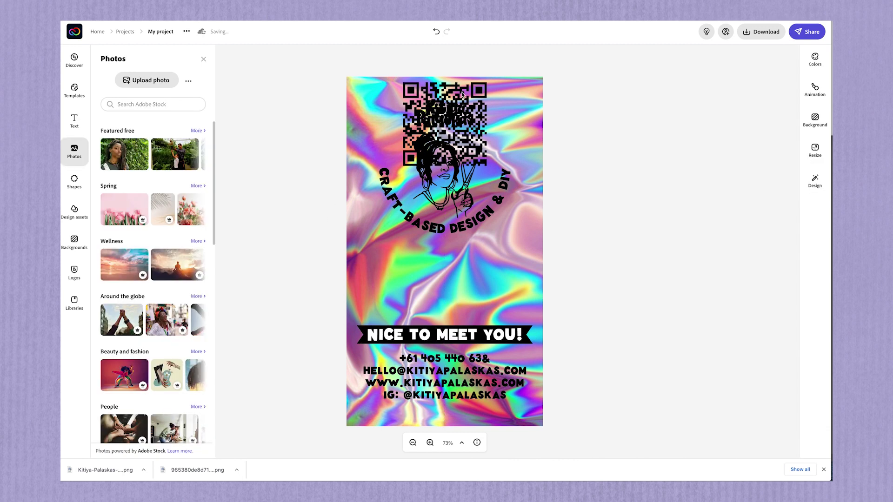
click(462, 94)
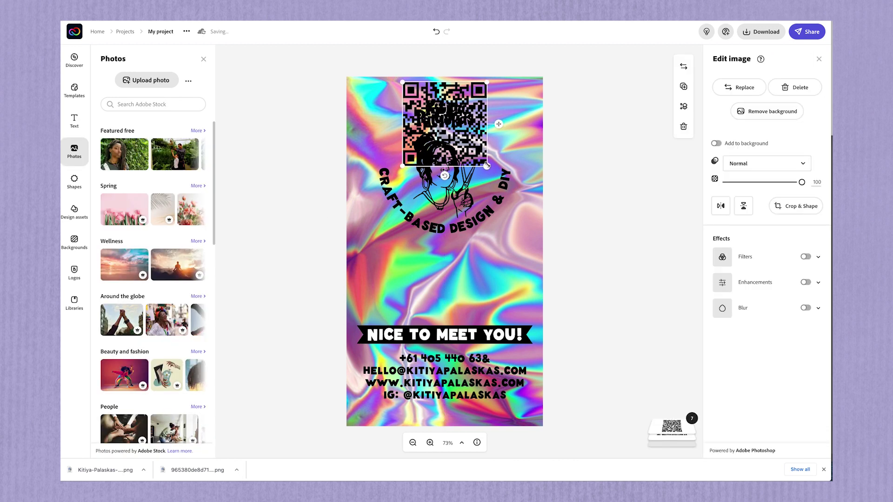
drag(487, 166, 480, 255)
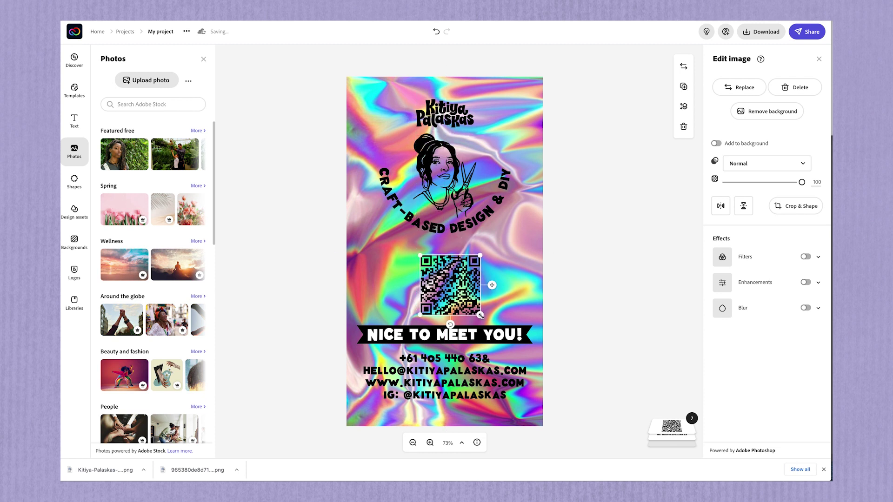
drag(492, 285, 489, 292)
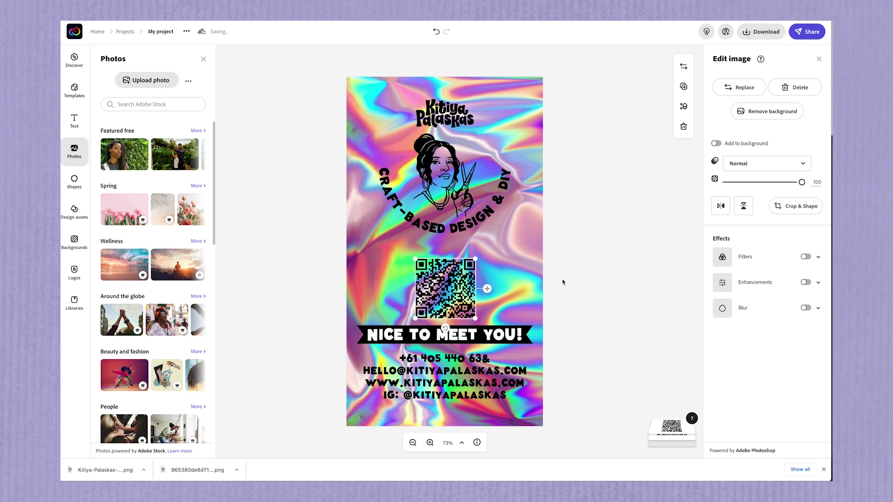
click(589, 273)
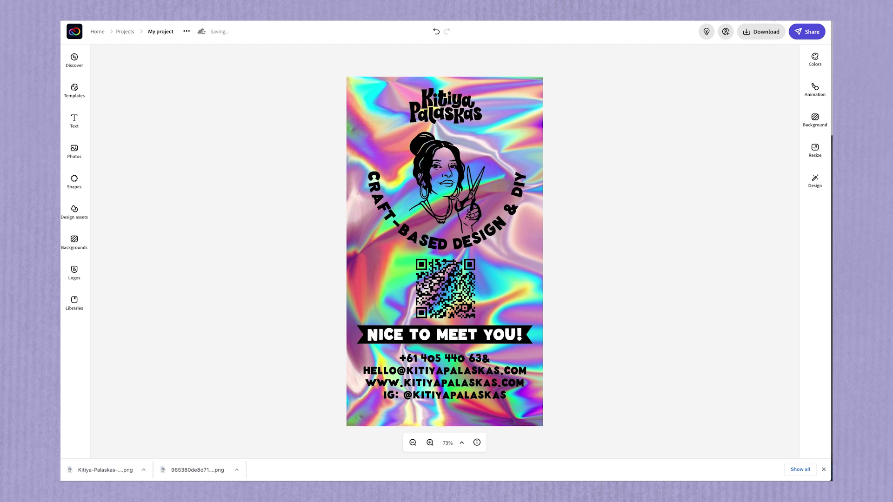
Download the story as a PNG, then delete the QR code.
click(754, 33)
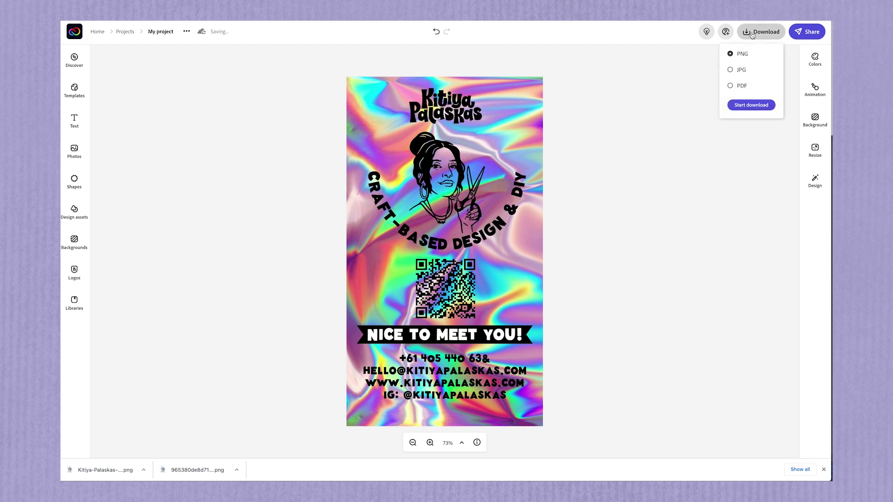
click(748, 106)
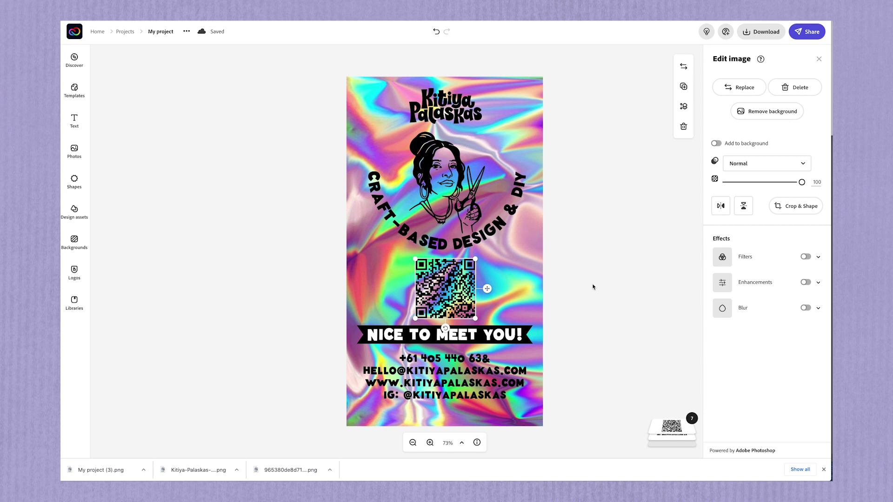
key(Delete)
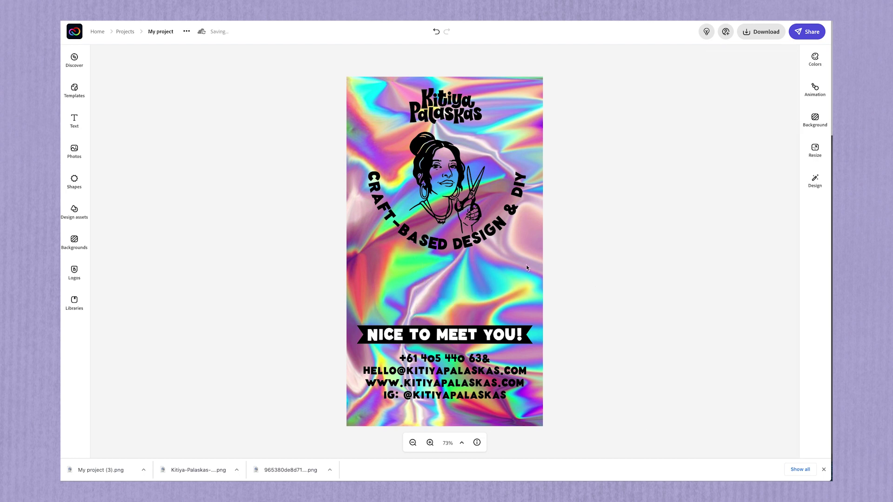
Search the Shapes library for 'wavy line' and add a vertical wavy line to the story.
click(75, 180)
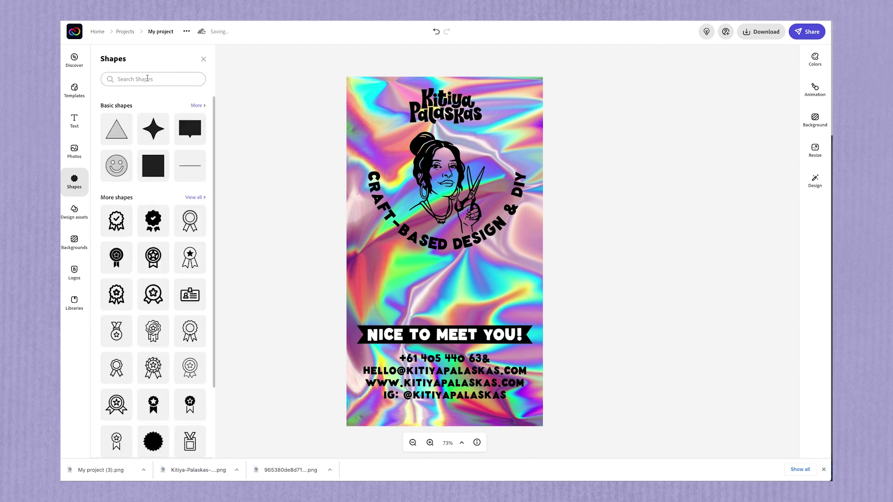
click(147, 78)
text(wavy)
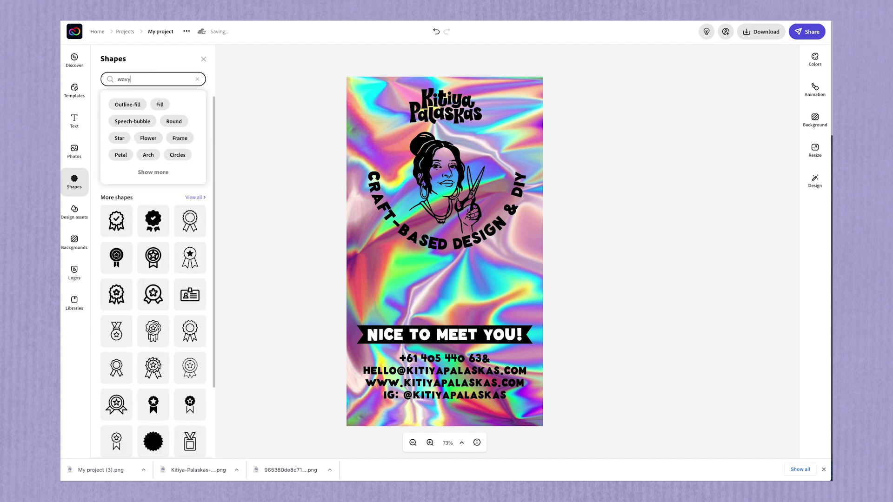
text( line)
key(Return)
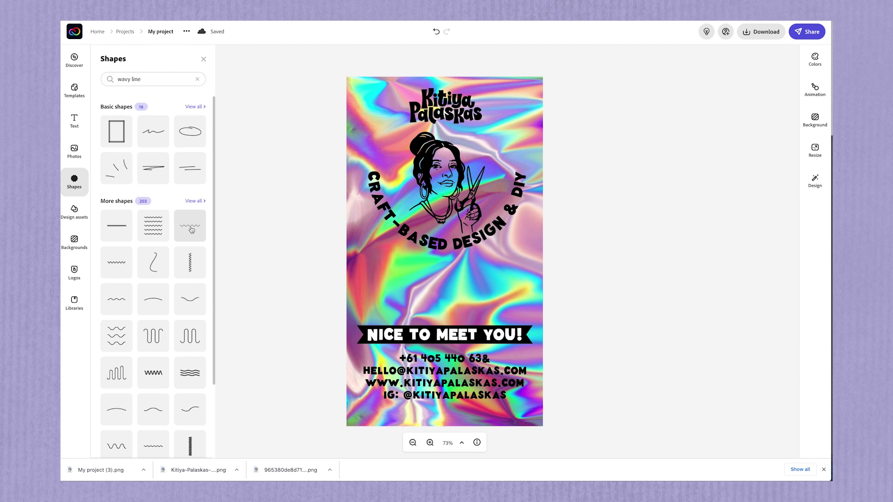
scroll(191, 229, down, 1)
click(190, 205)
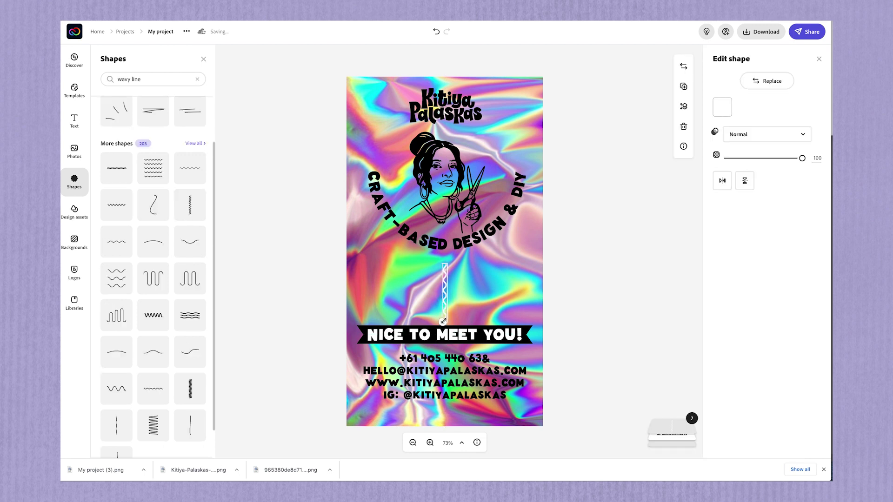
Colour the wavy line black and centre it between the tagline and banner.
drag(444, 326, 448, 334)
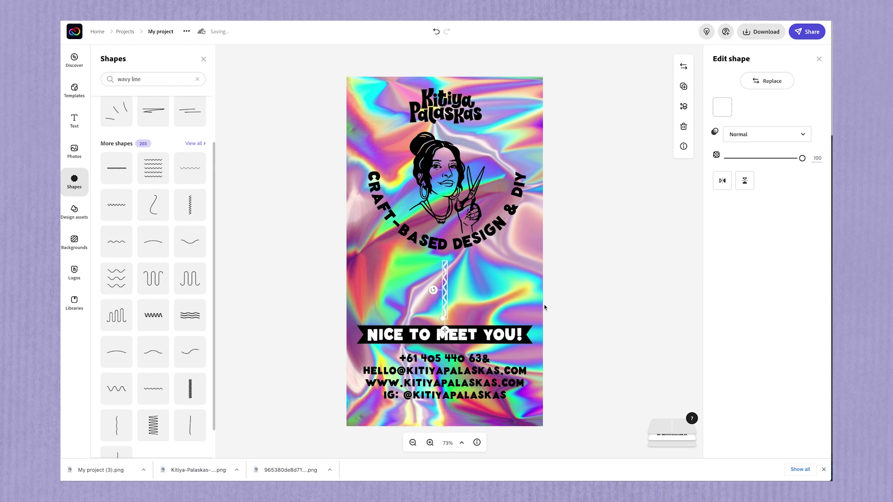
click(722, 107)
click(731, 253)
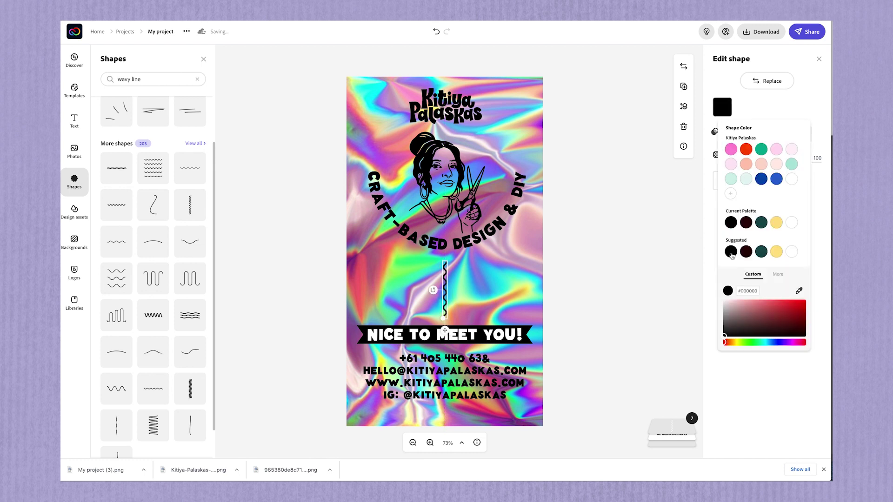
drag(445, 332, 453, 334)
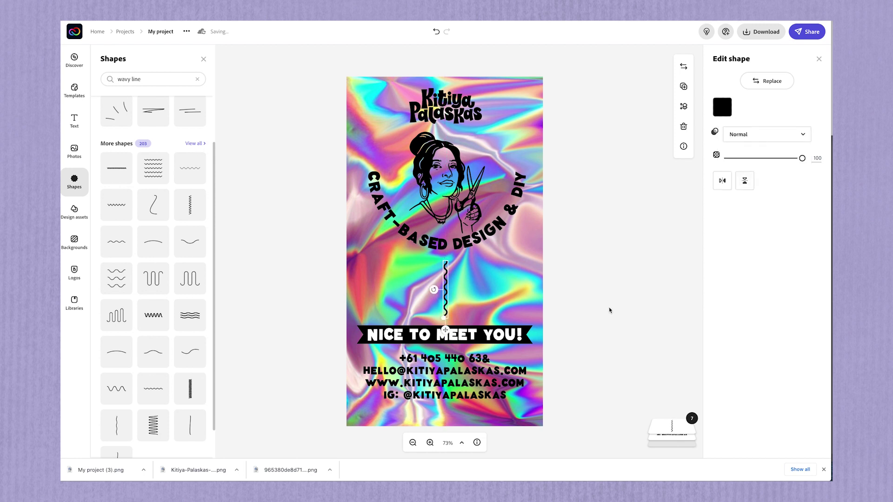